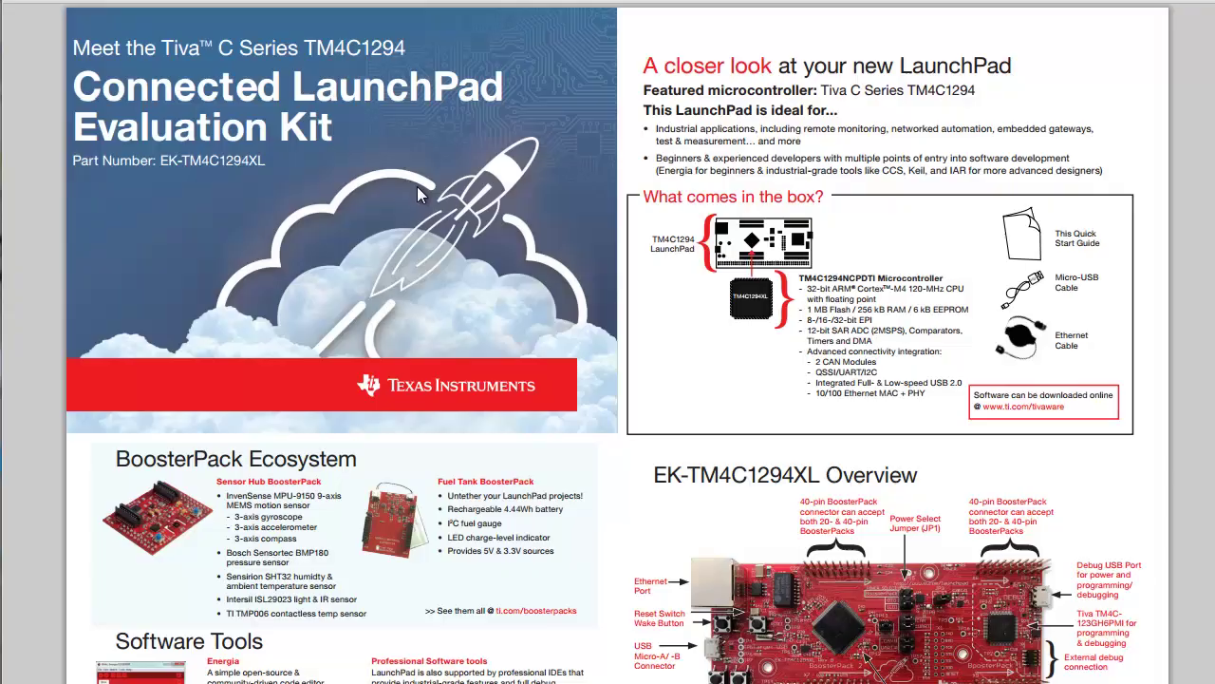
# Scroll the quick start guide to page 2, the 'Let's get started!' out-of-box demo instructions.
pyautogui.scroll(-2, 478, 233)
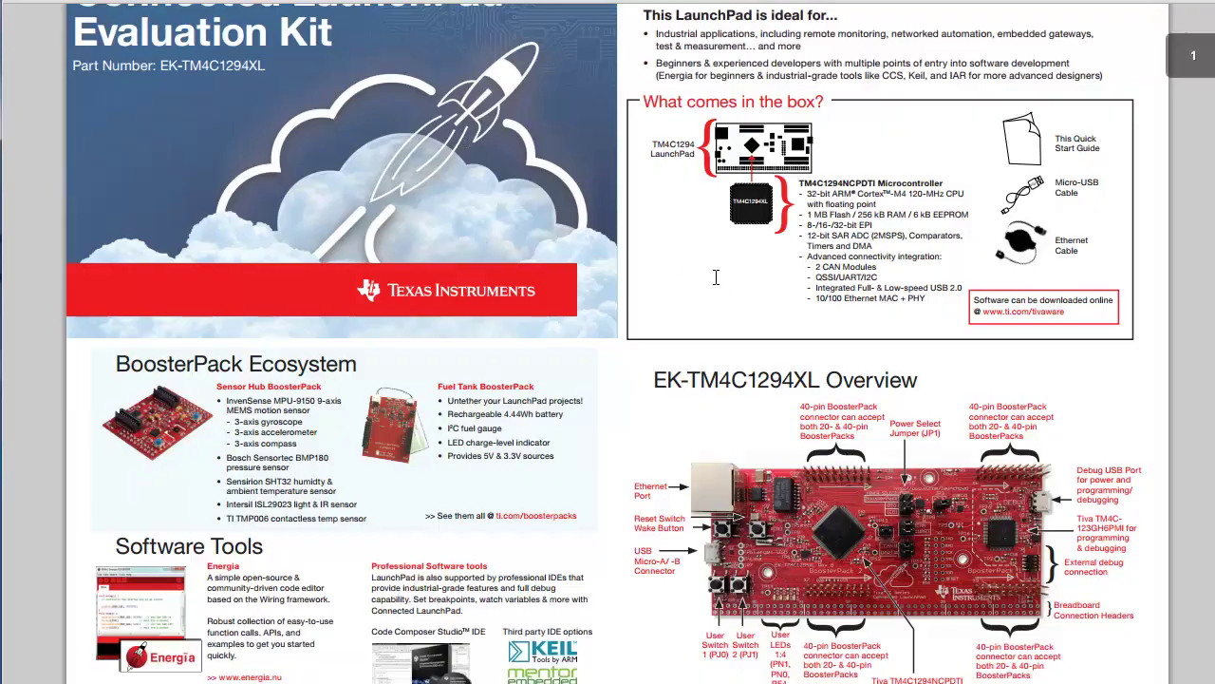
pyautogui.scroll(2, 897, 304)
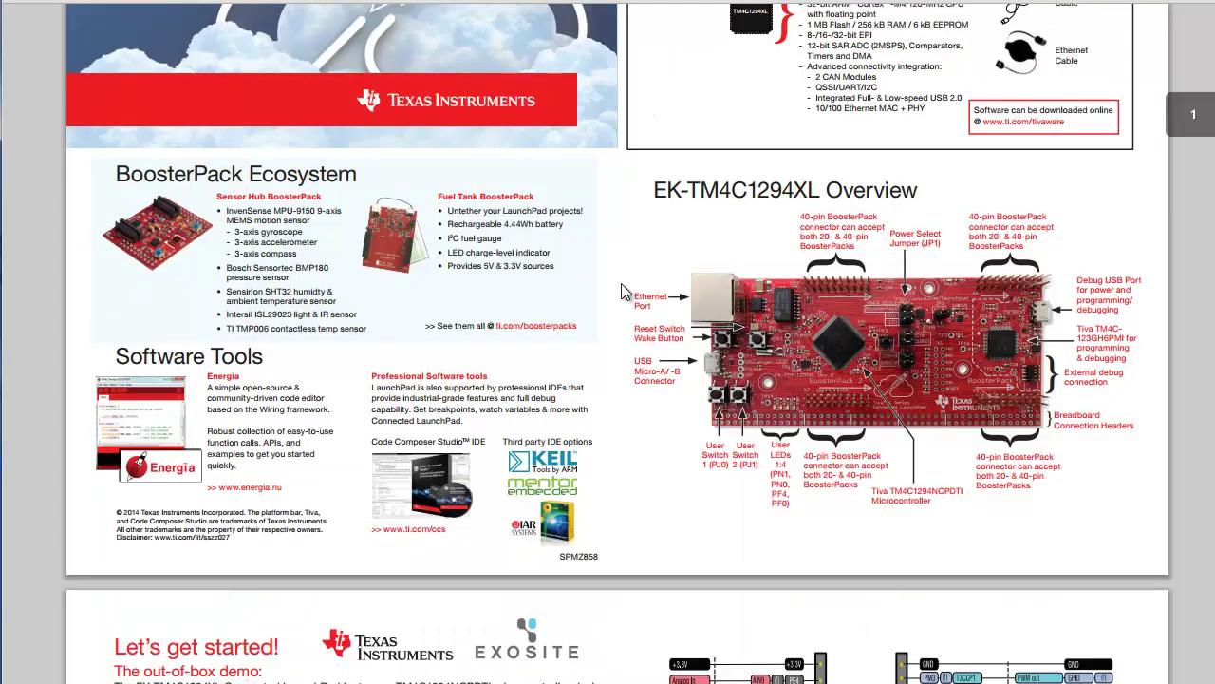
pyautogui.scroll(-2, 621, 283)
pyautogui.scroll(-5, 342, 266)
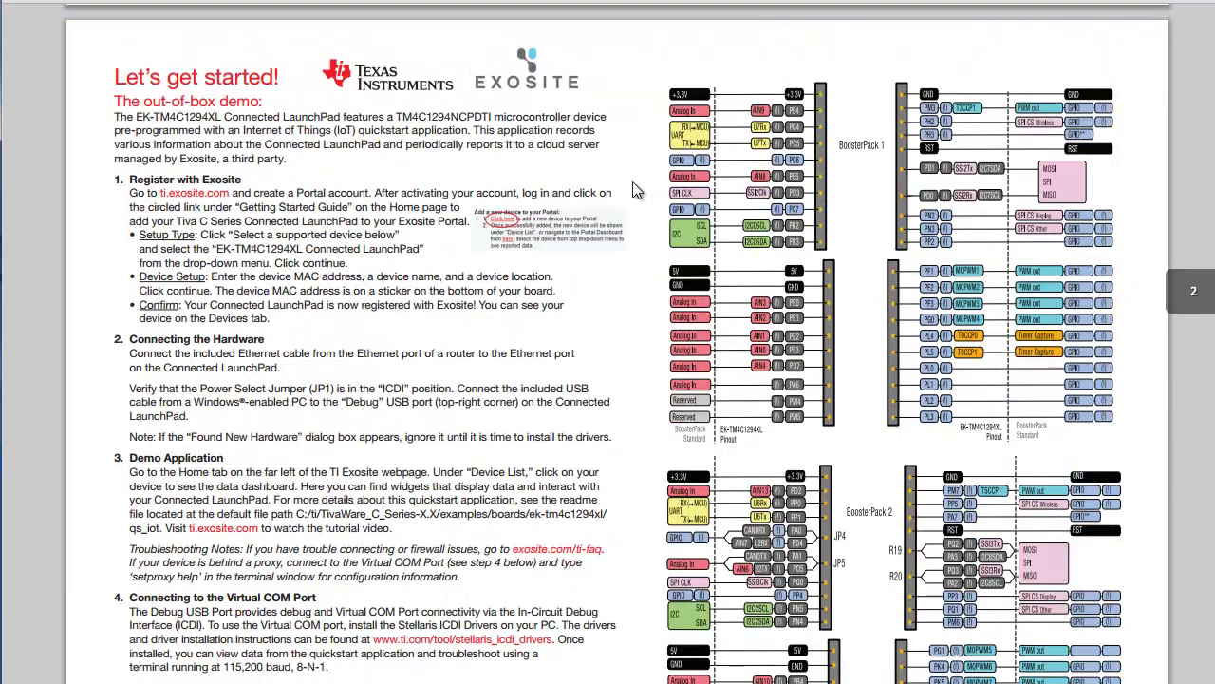
pyautogui.scroll(-1, 633, 181)
pyautogui.scroll(1, 721, 422)
pyautogui.moveTo(116, 76); pyautogui.dragTo(569, 647)
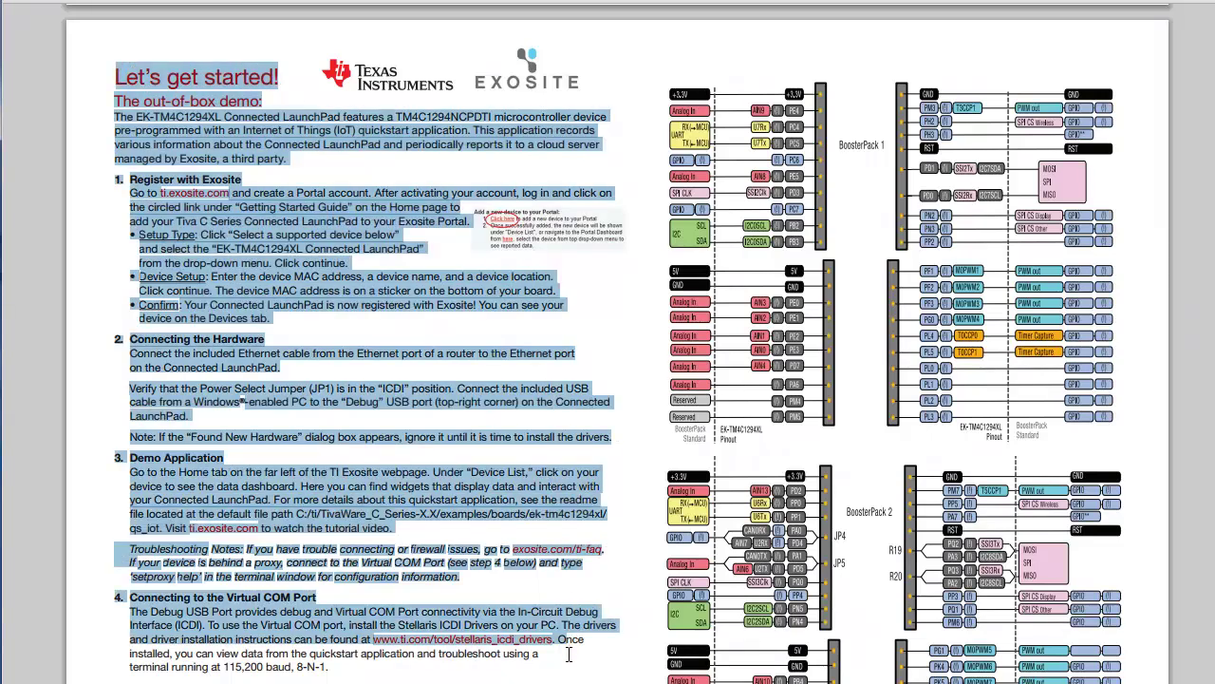
pyautogui.click(573, 666)
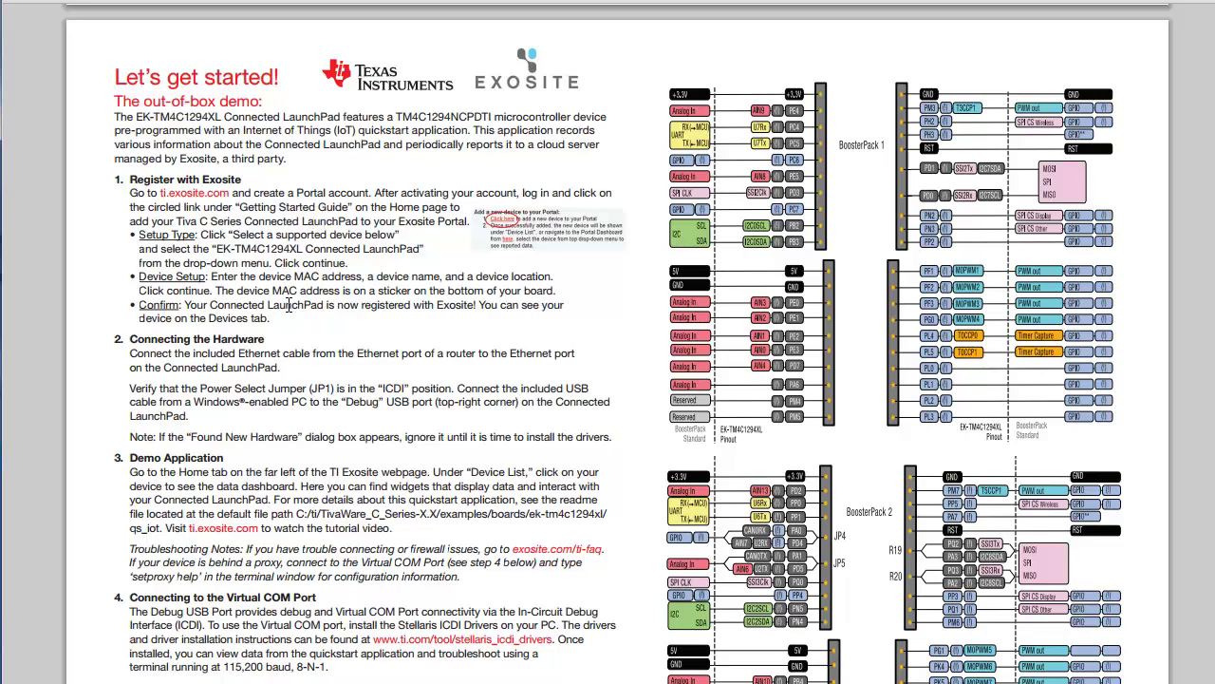
pyautogui.moveTo(284, 322); pyautogui.dragTo(136, 200)
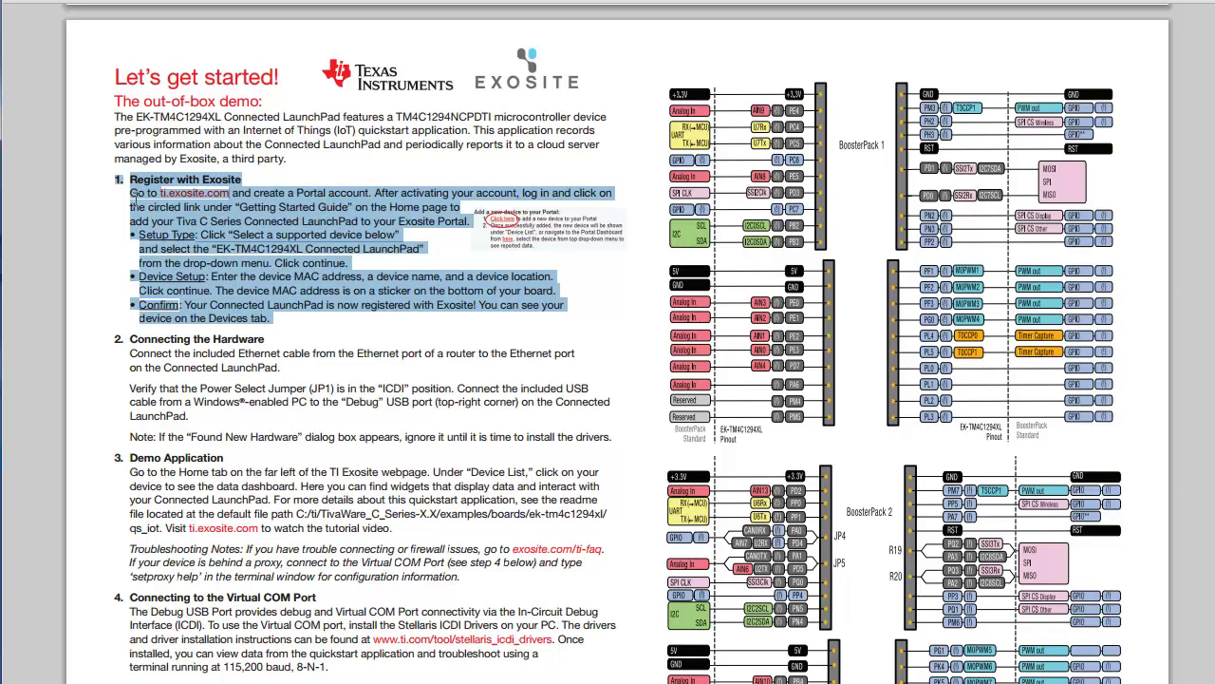
pyautogui.click(282, 324)
pyautogui.scroll(-2, 282, 323)
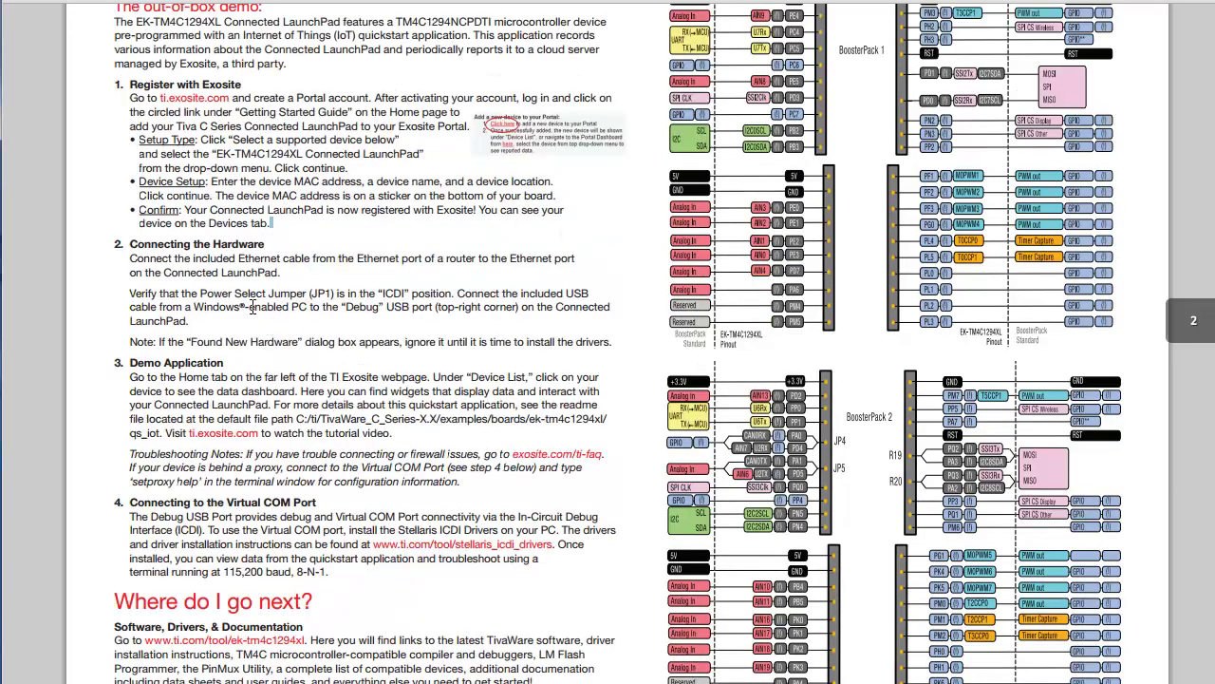
pyautogui.moveTo(130, 244); pyautogui.dragTo(641, 337)
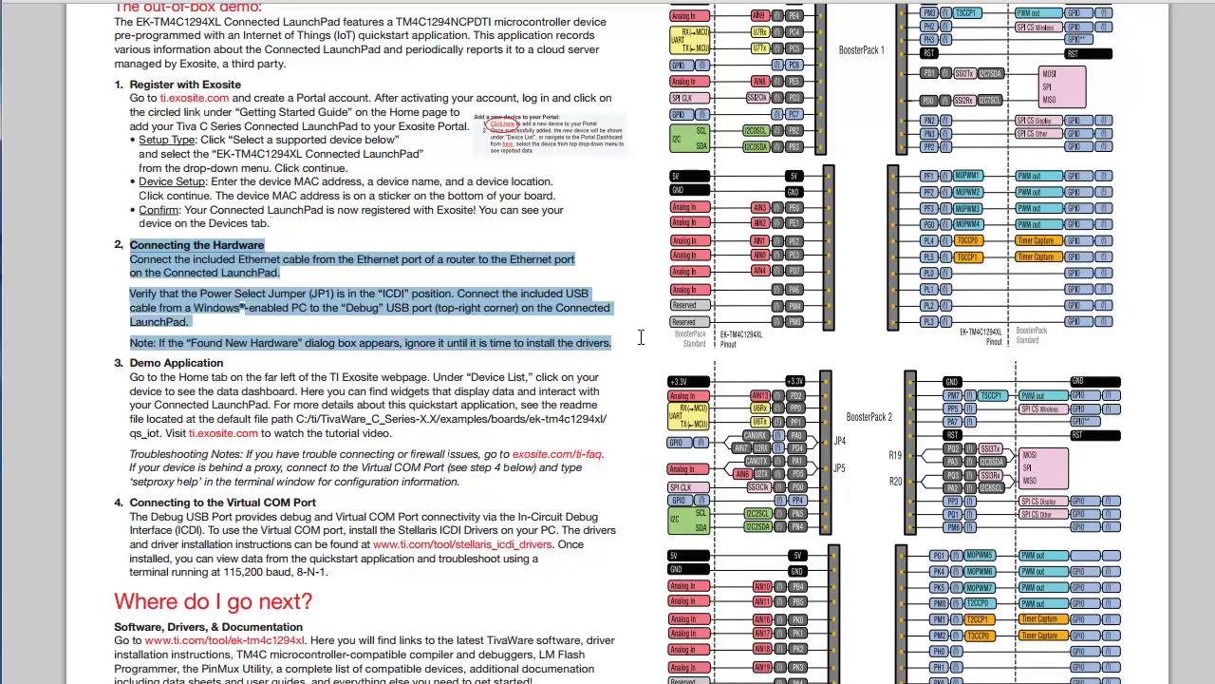
pyautogui.click(338, 346)
pyautogui.moveTo(134, 364); pyautogui.dragTo(462, 483)
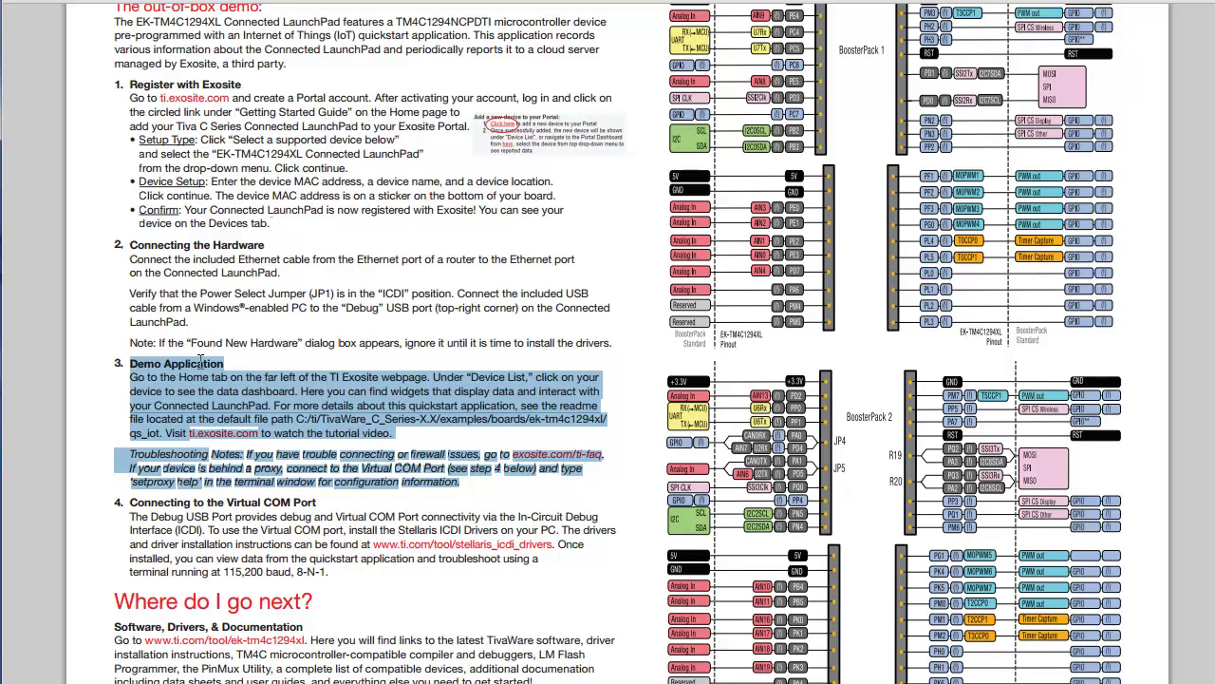
pyautogui.click(242, 365)
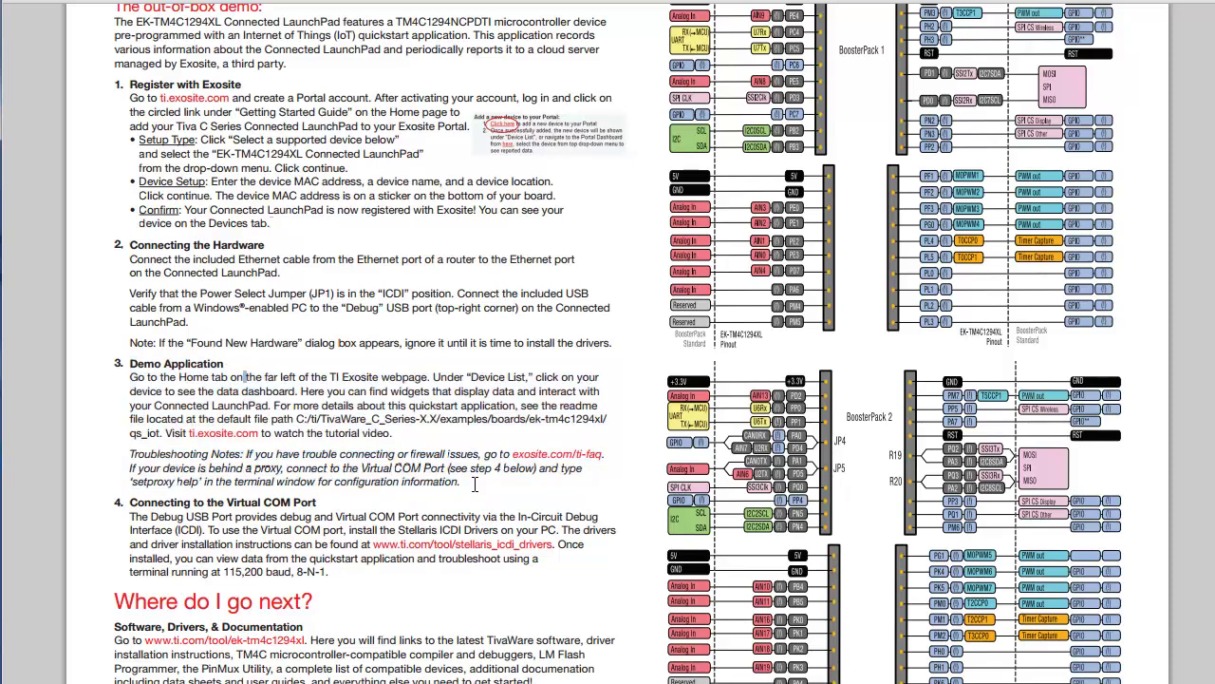
pyautogui.moveTo(475, 484); pyautogui.dragTo(141, 358)
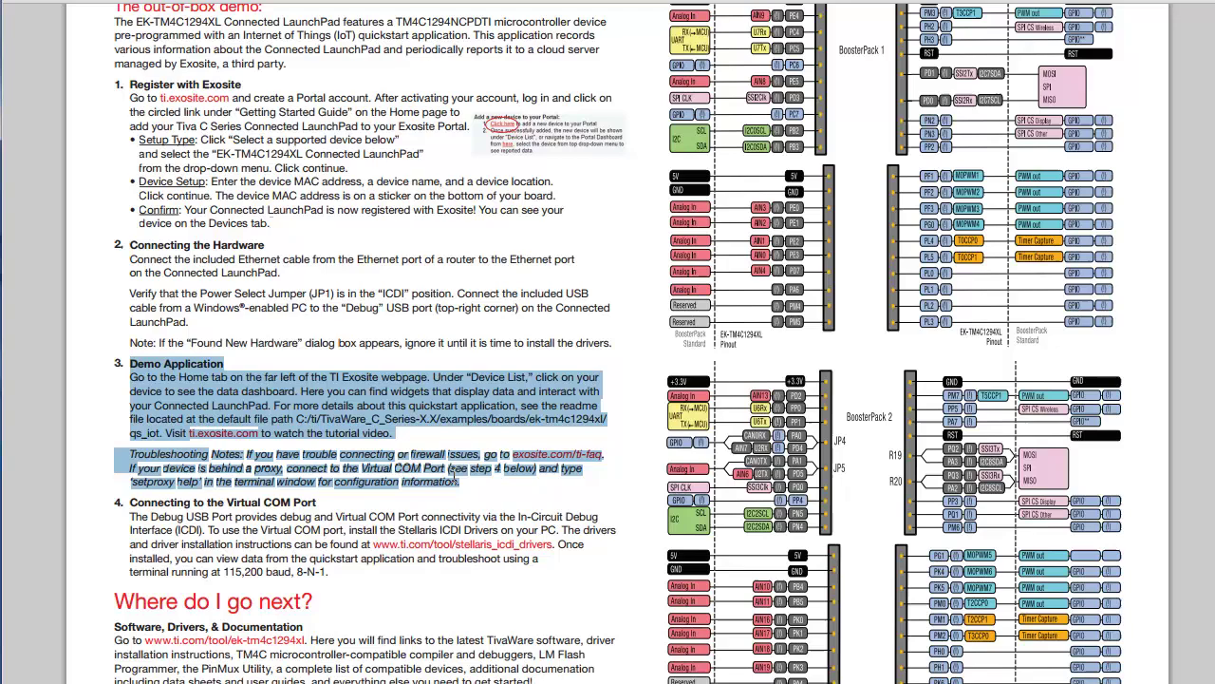
pyautogui.click(473, 489)
pyautogui.scroll(-2, 474, 493)
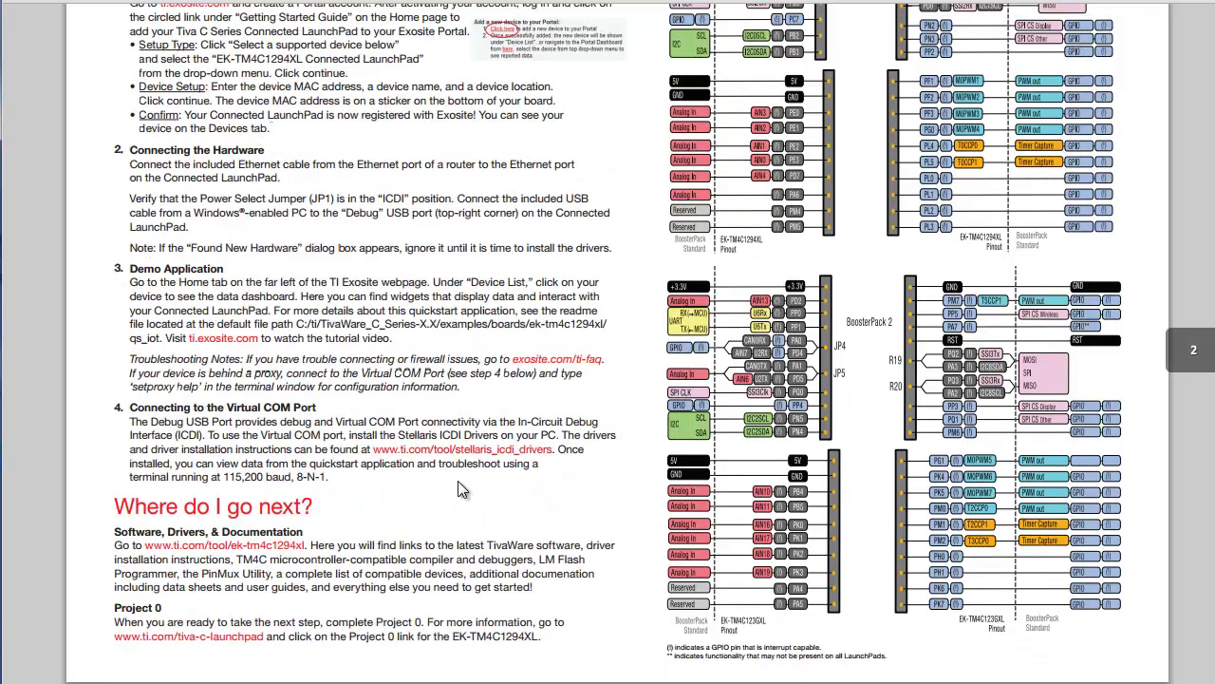
pyautogui.scroll(2, 468, 482)
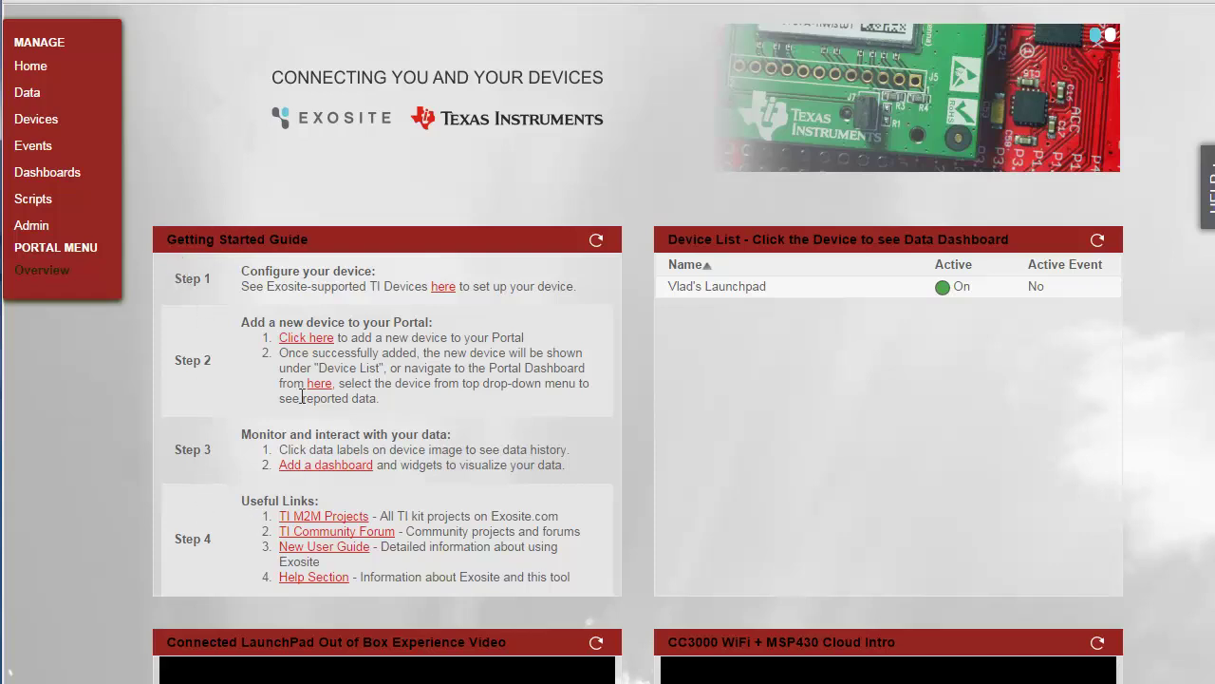
# Add a new device and select EK-TM4C1294XL Connected LaunchPad as the supported device type.
pyautogui.click(323, 339)
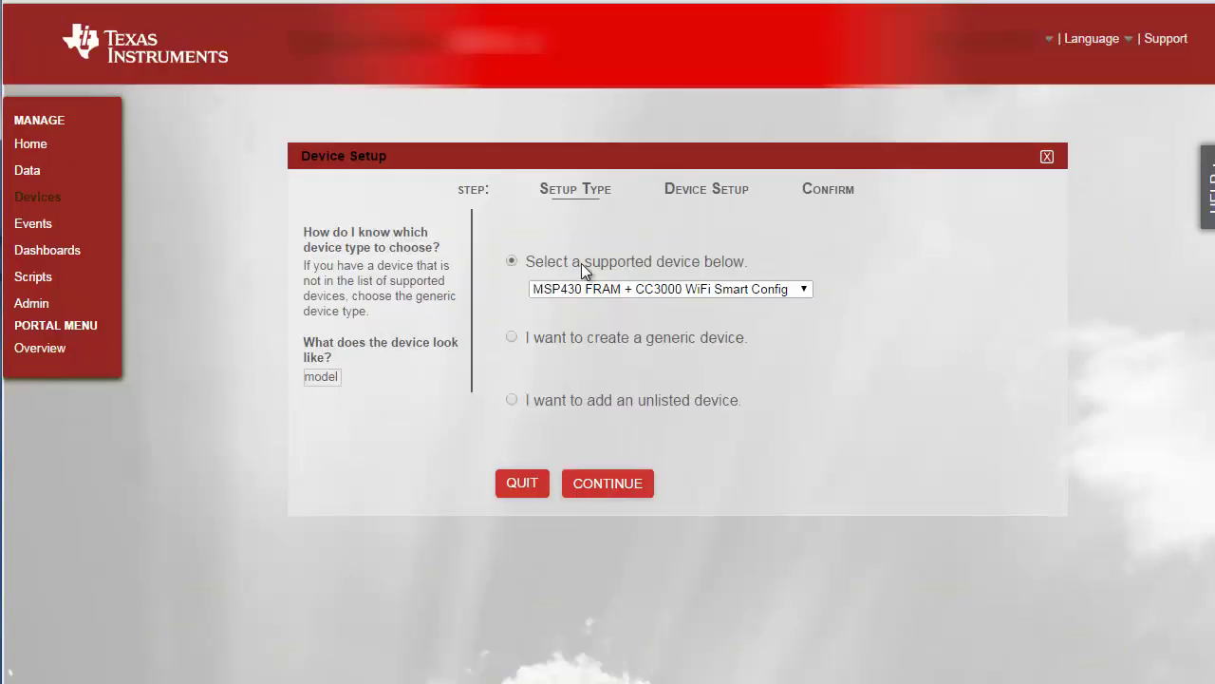
pyautogui.click(781, 289)
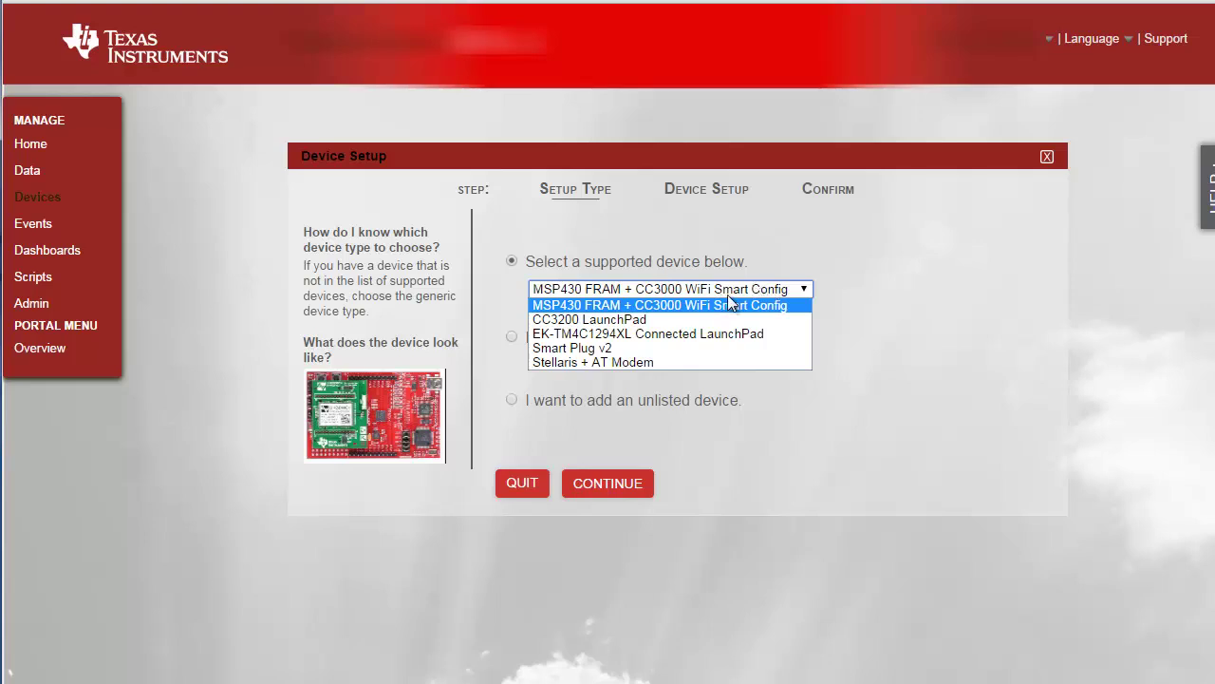
pyautogui.click(691, 334)
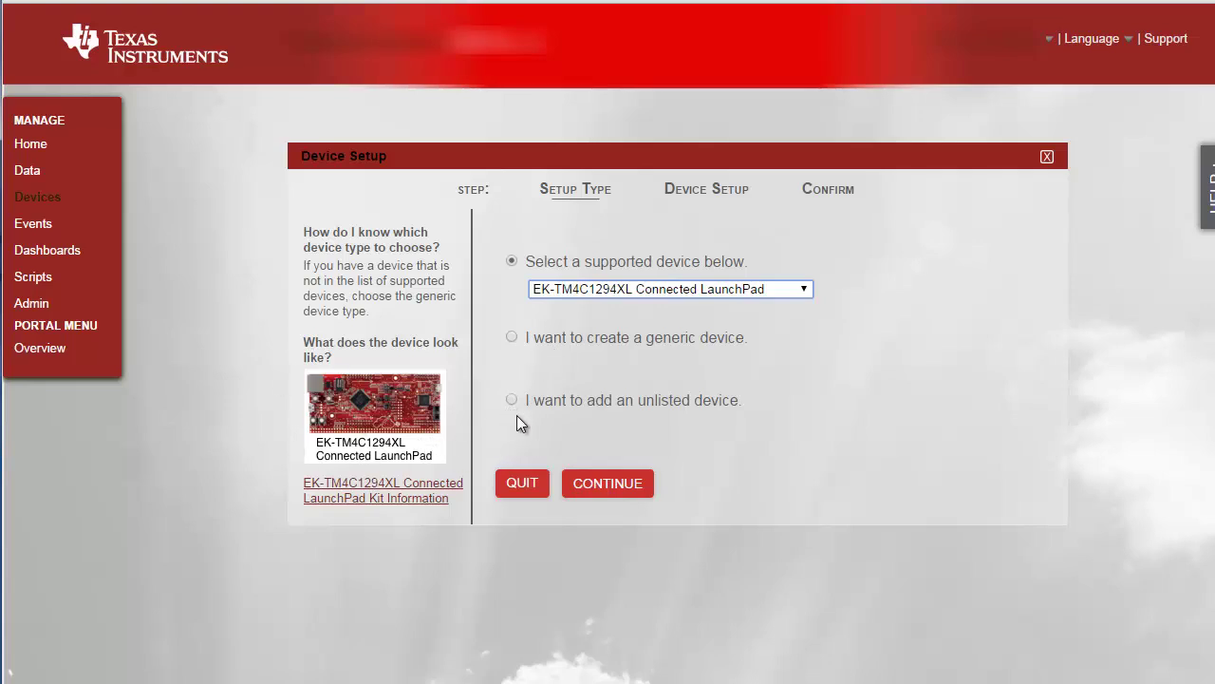
# Continue to the device details step and look over the example MAC address and its help text.
pyautogui.click(603, 483)
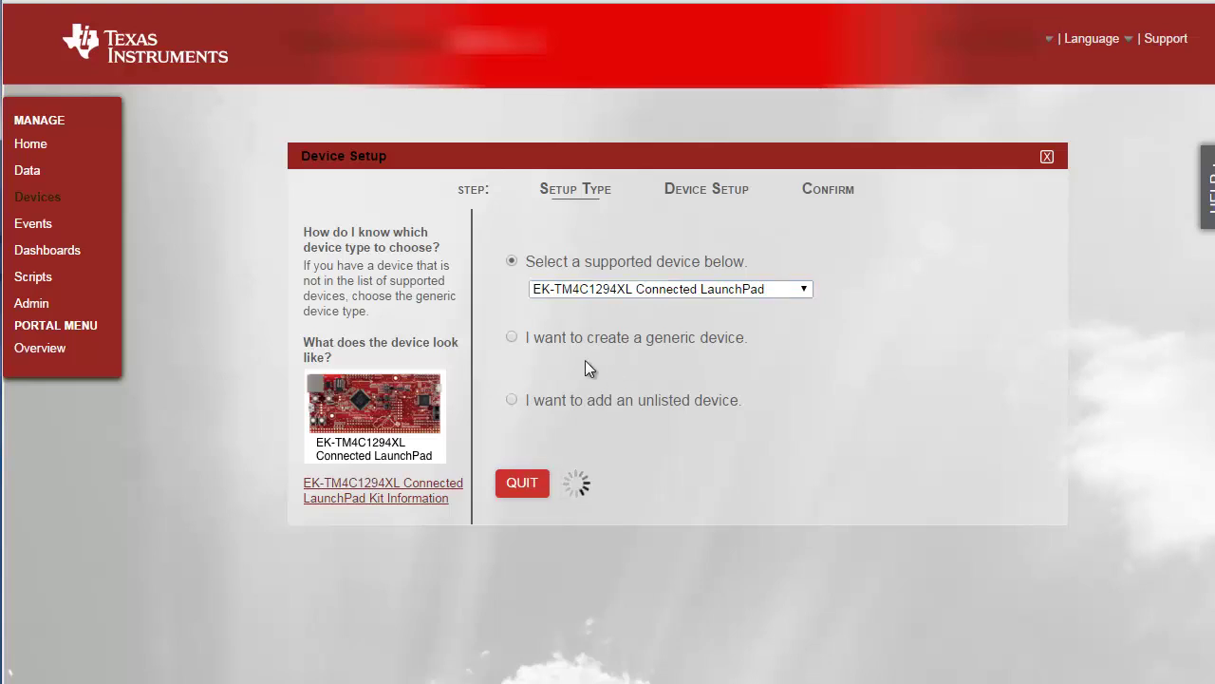
pyautogui.moveTo(635, 327); pyautogui.dragTo(513, 328)
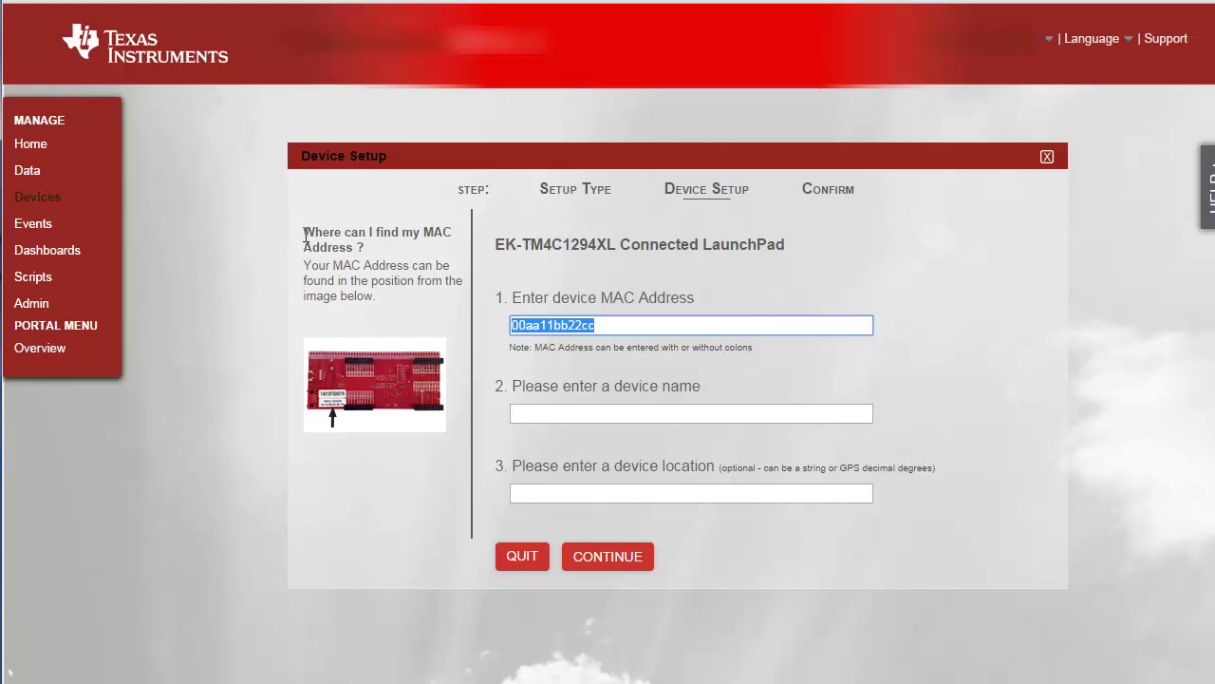
pyautogui.moveTo(302, 239); pyautogui.dragTo(383, 302)
# Review the device name field, then return to the Home overview showing the LaunchPad online.
pyautogui.click(532, 413)
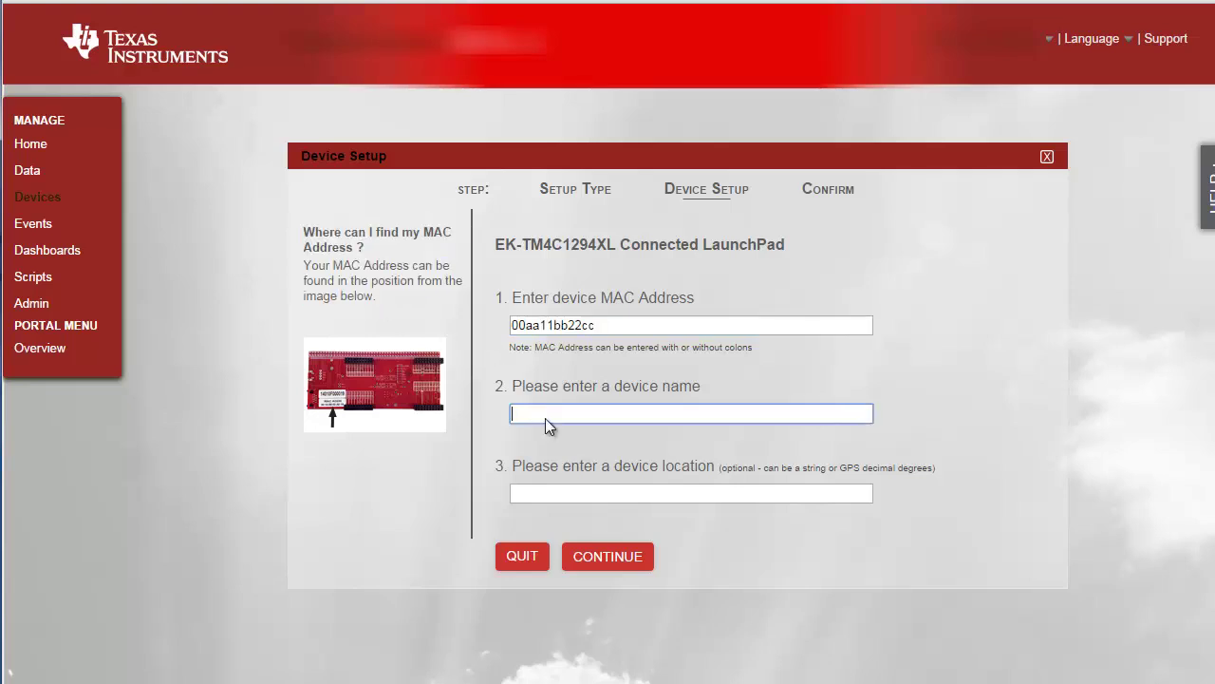
pyautogui.moveTo(509, 386); pyautogui.dragTo(707, 386)
pyautogui.click(584, 412)
pyautogui.moveTo(512, 388); pyautogui.dragTo(705, 385)
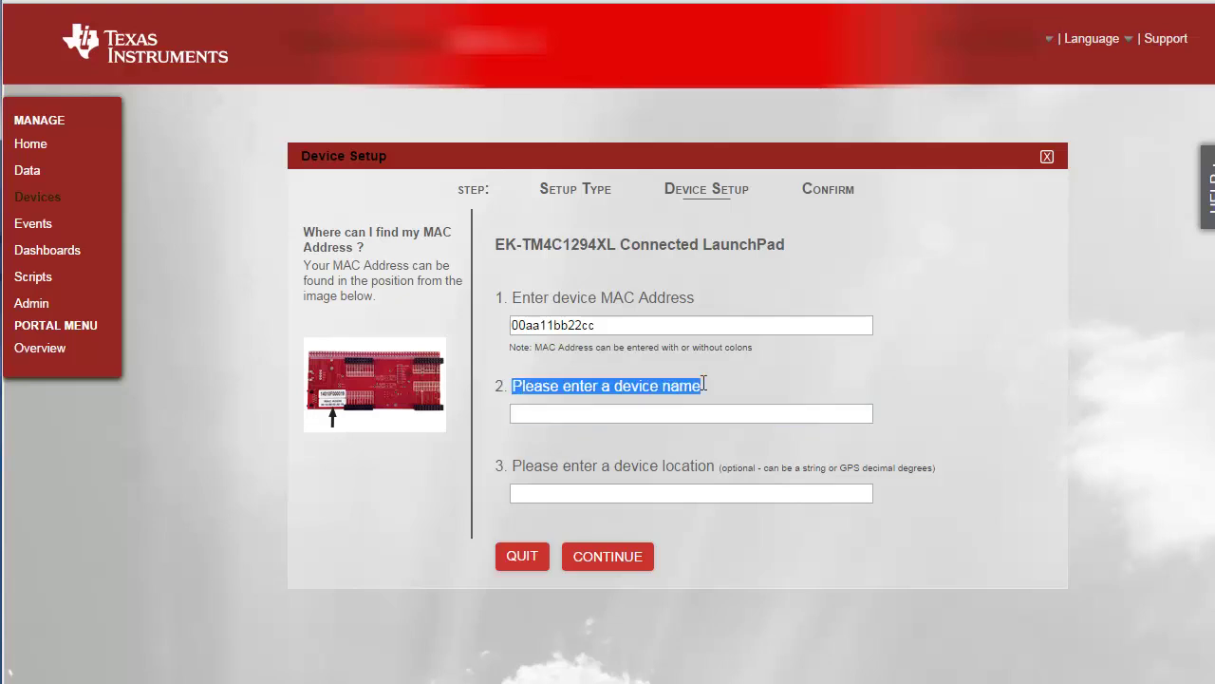
pyautogui.click(622, 409)
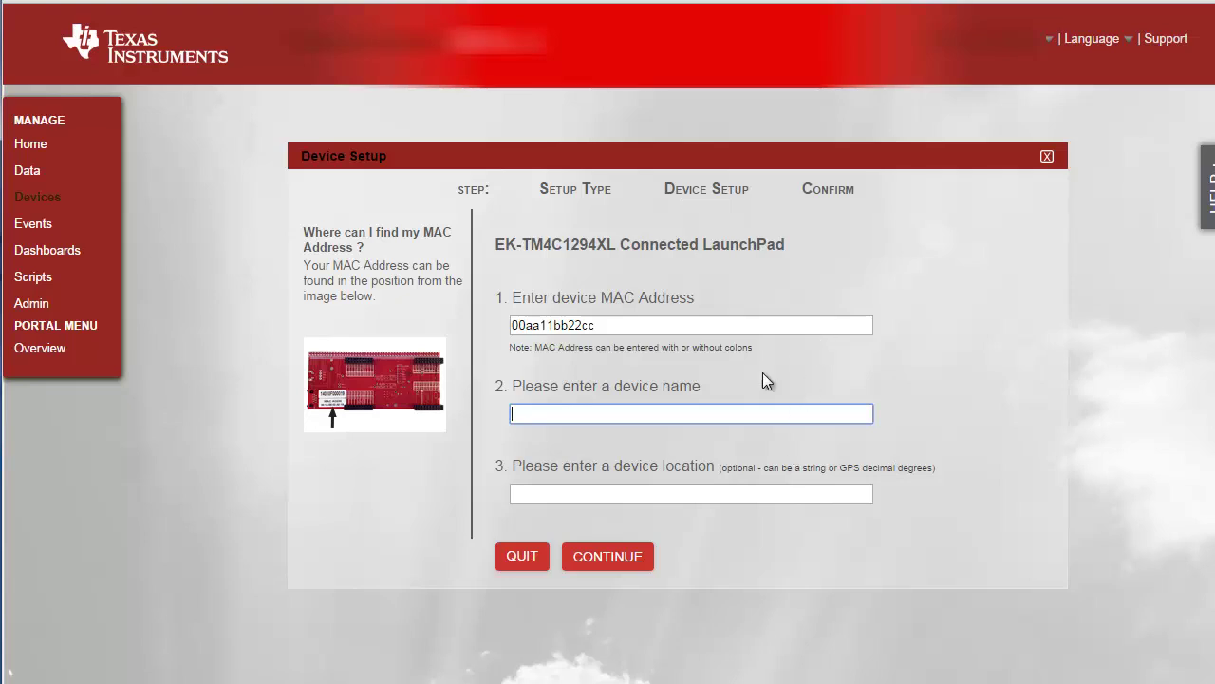
pyautogui.click(45, 146)
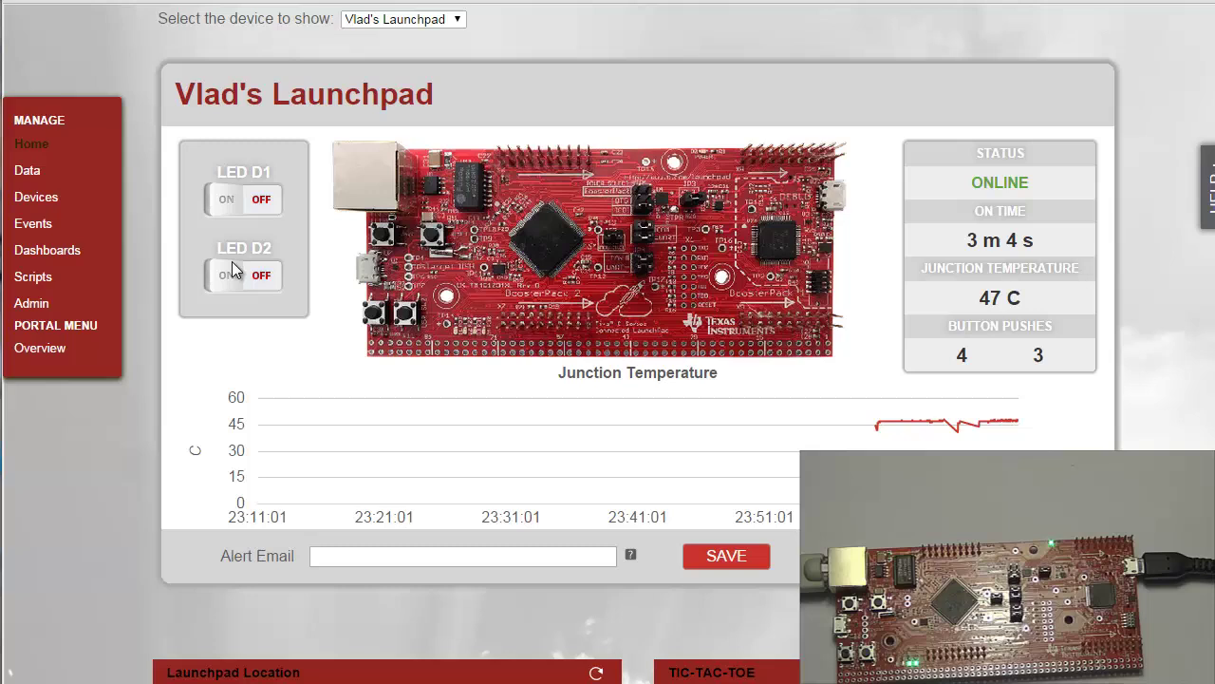
# Switch LEDs D1 and D2 to ON, then switch both back to OFF.
pyautogui.click(234, 204)
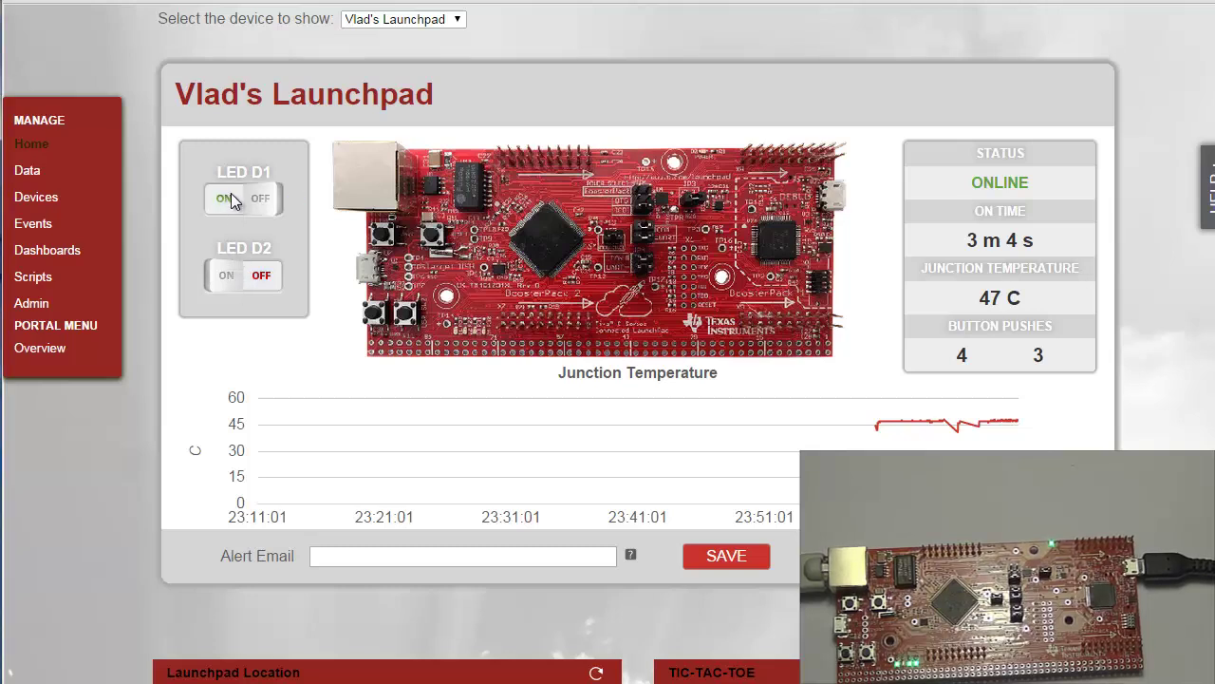
pyautogui.click(240, 288)
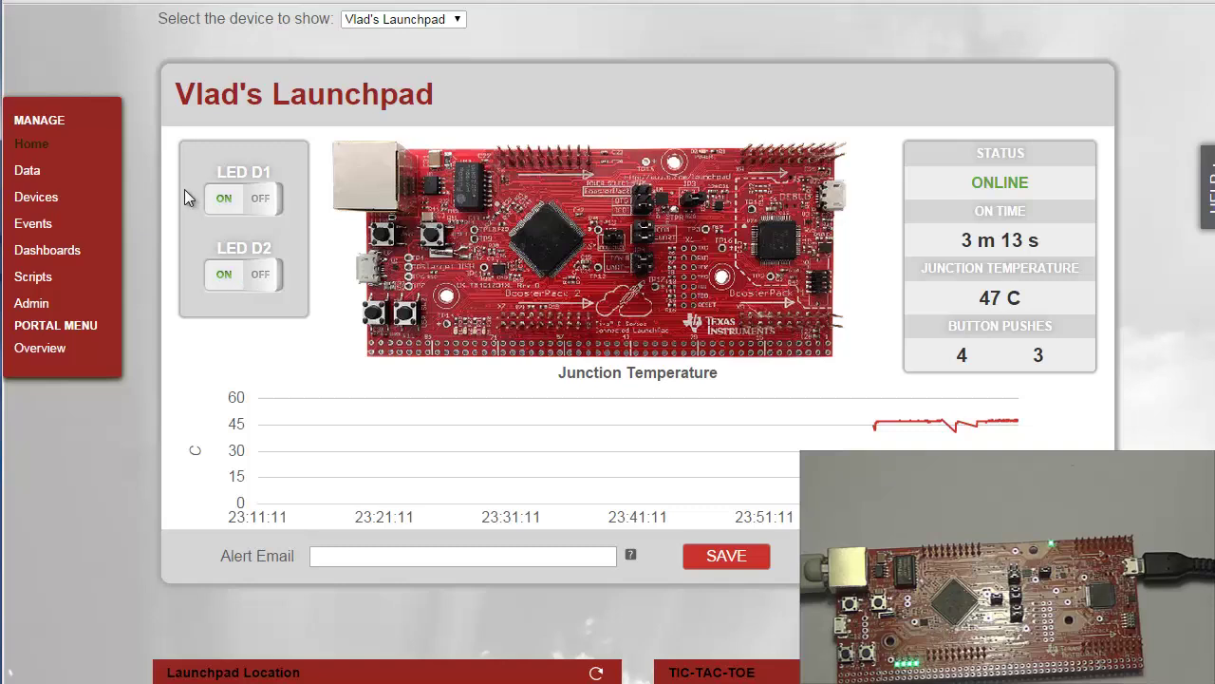
pyautogui.click(267, 211)
pyautogui.click(275, 279)
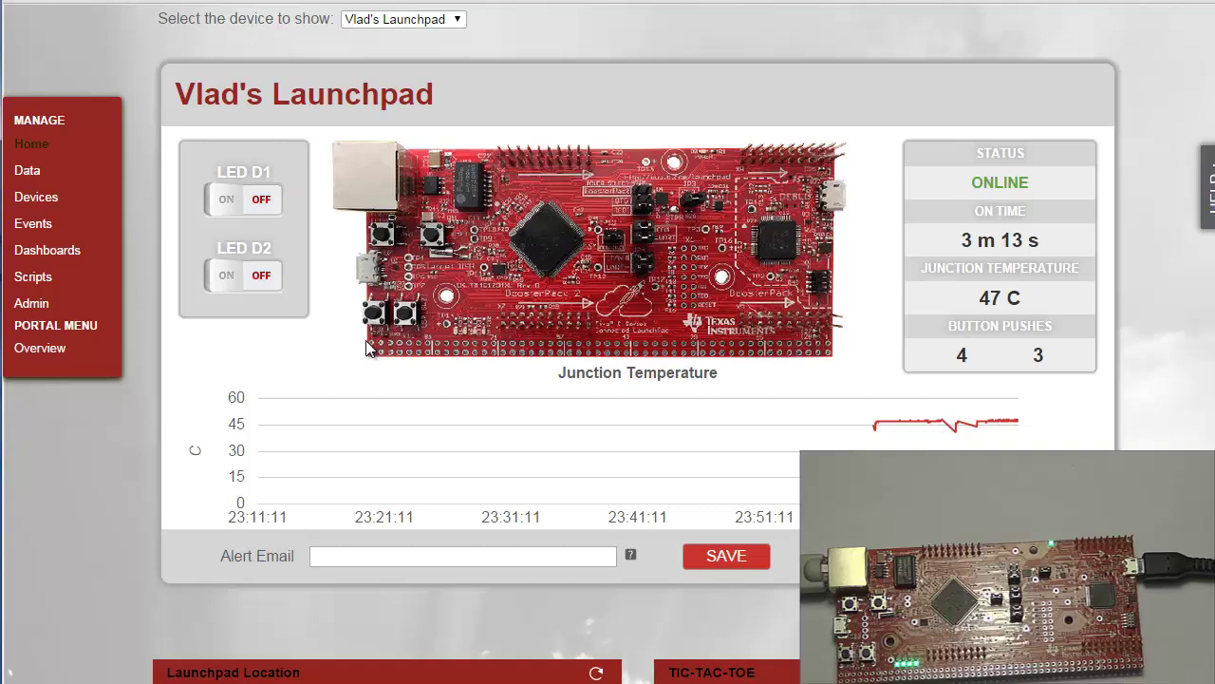